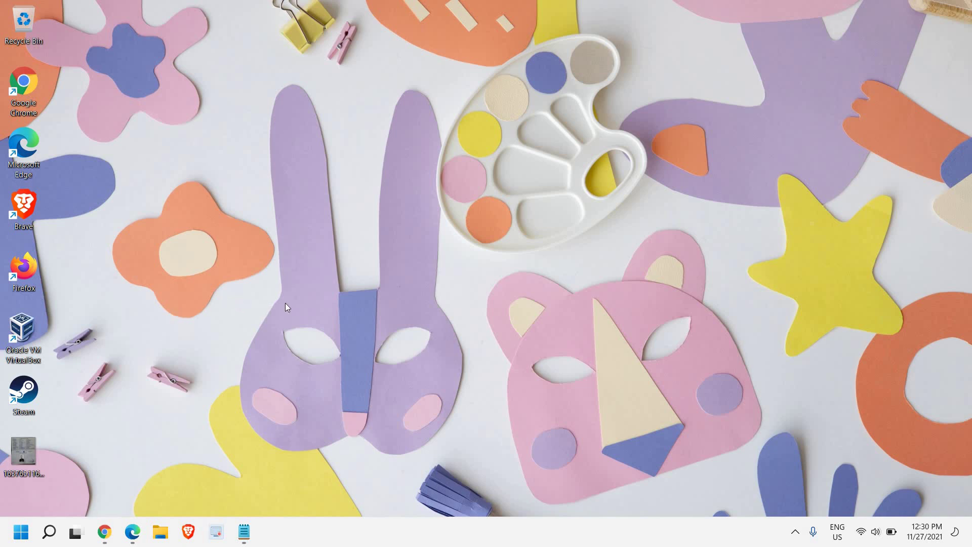
Step: Launch Device Manager from the Start button's quick menu and maximize its window
right_click(19, 531)
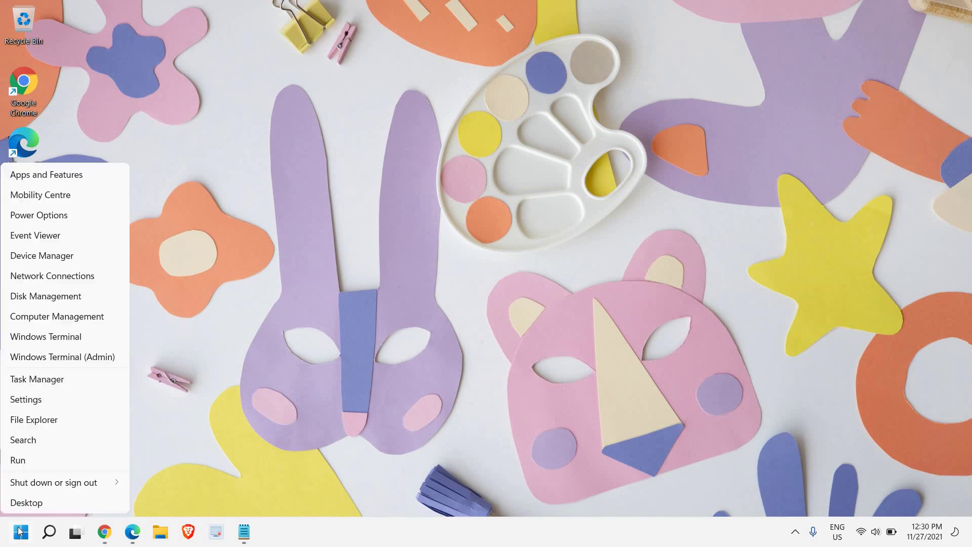
click(50, 260)
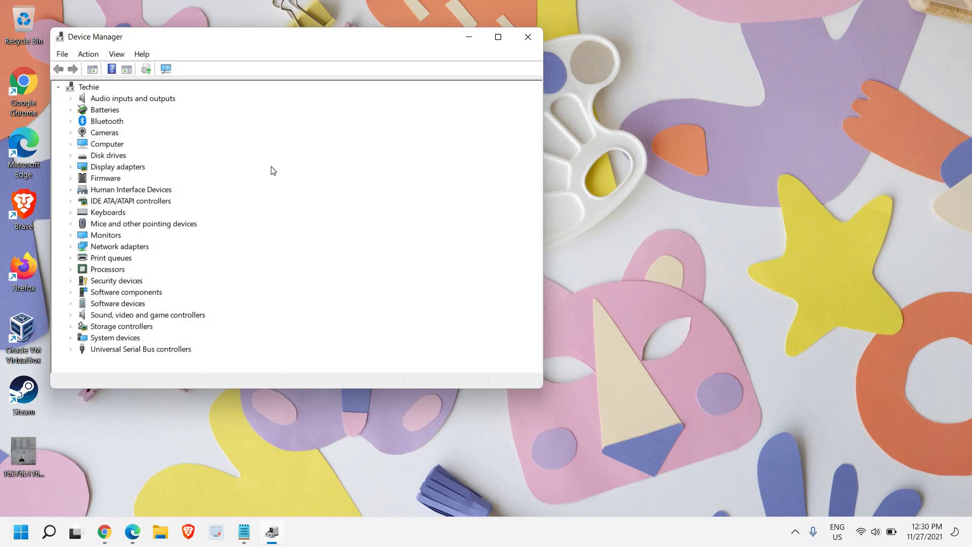
click(497, 37)
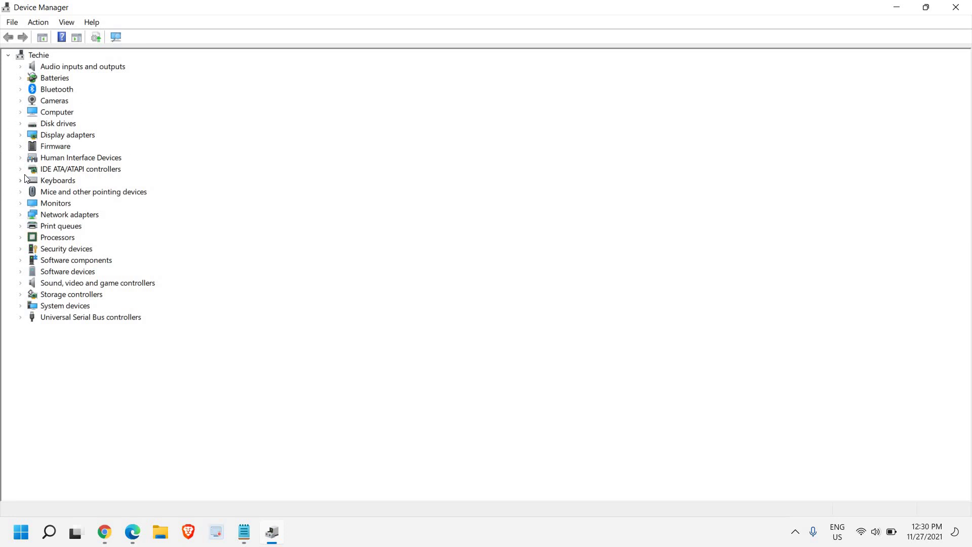
Step: Expand Display adapters and select Intel(R) UHD Graphics
click(20, 135)
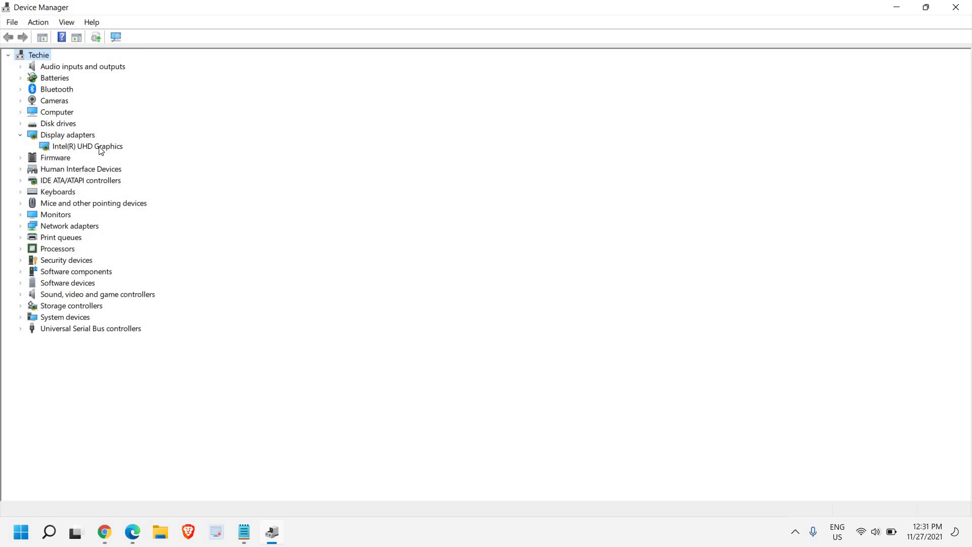
click(74, 155)
click(74, 147)
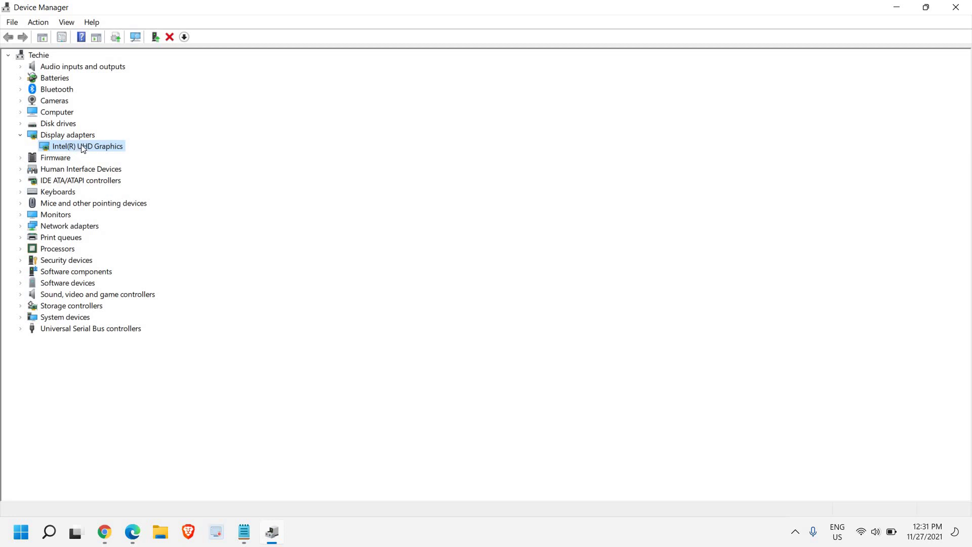
Step: Run Update driver on Intel(R) UHD Graphics, letting Windows search automatically for drivers
right_click(81, 144)
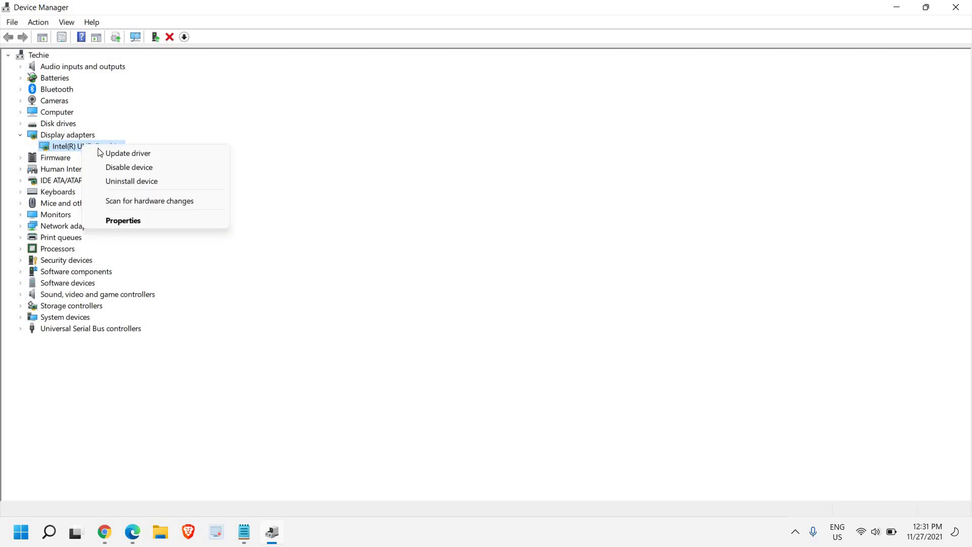
click(110, 153)
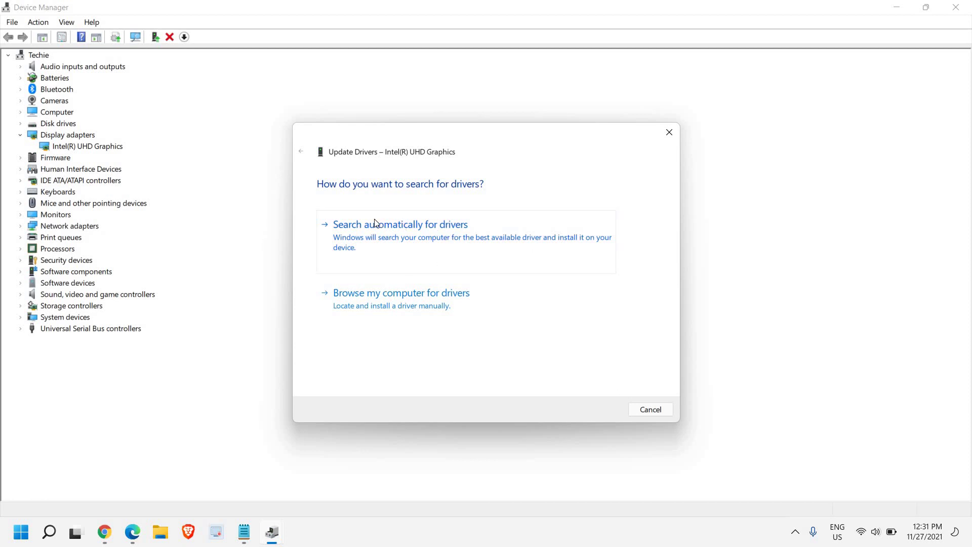
click(426, 245)
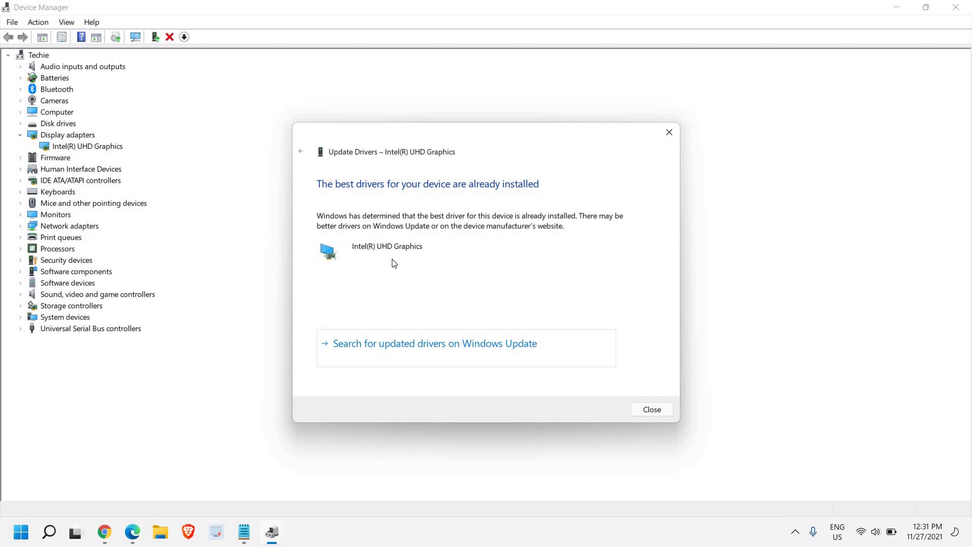
click(652, 410)
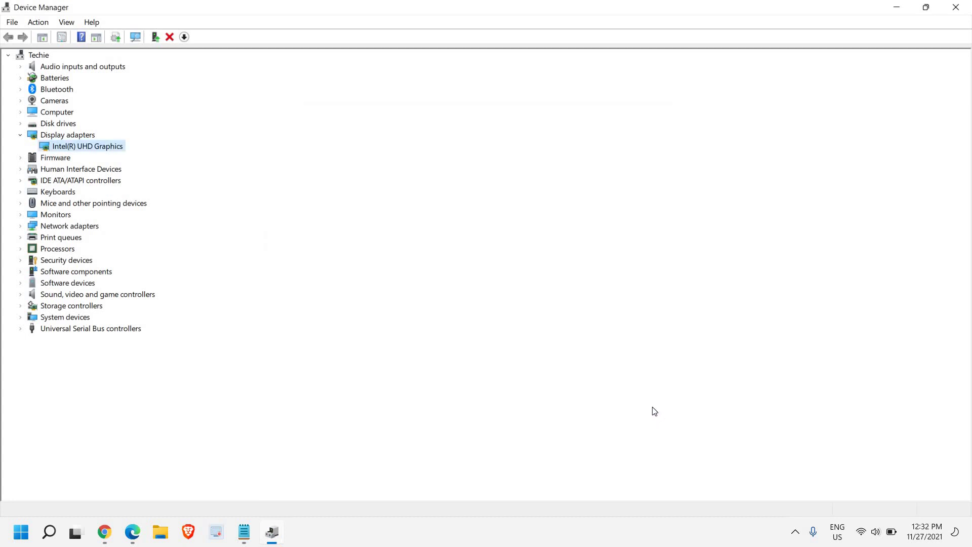
right_click(89, 147)
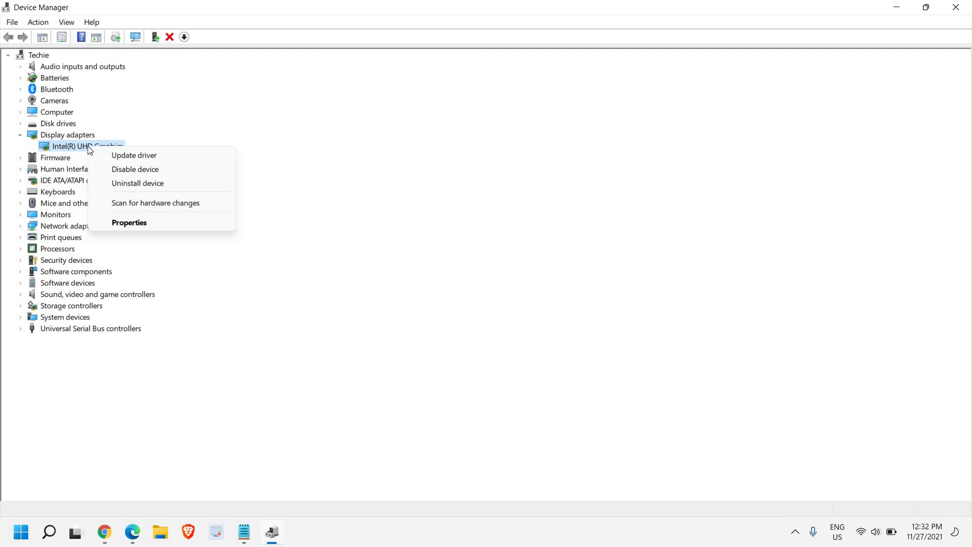
click(125, 224)
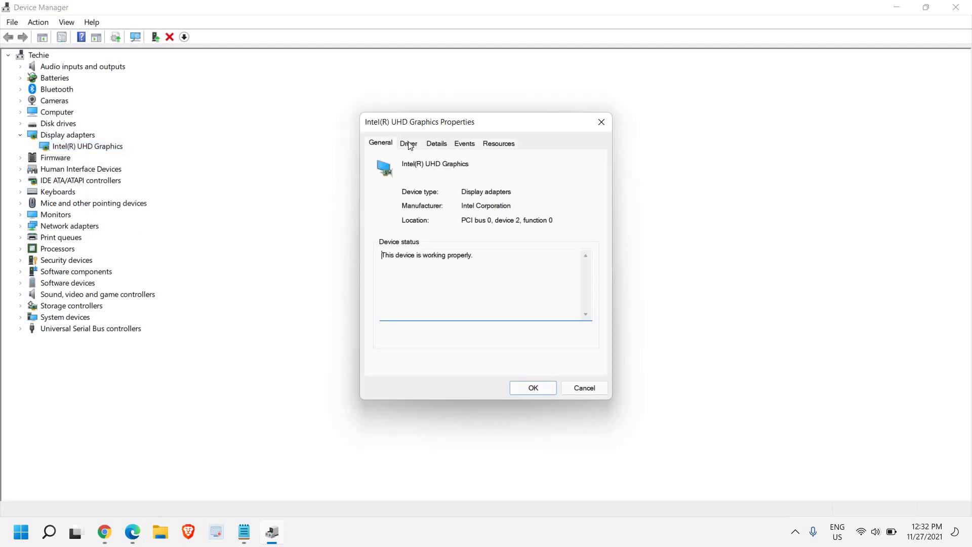
click(411, 144)
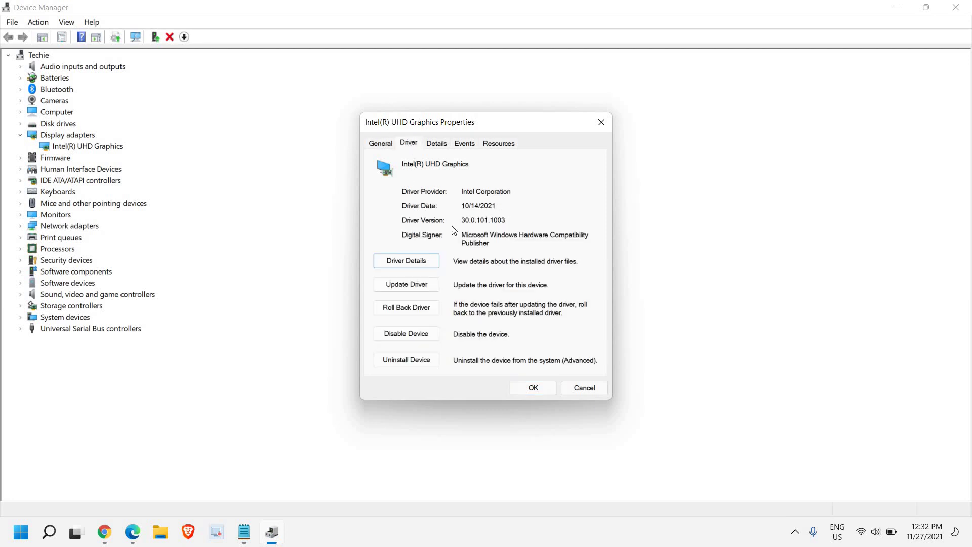
click(496, 192)
drag(496, 207, 460, 205)
click(489, 206)
shift+click(497, 206)
double_click(454, 202)
click(477, 206)
key(super+Print)
click(517, 389)
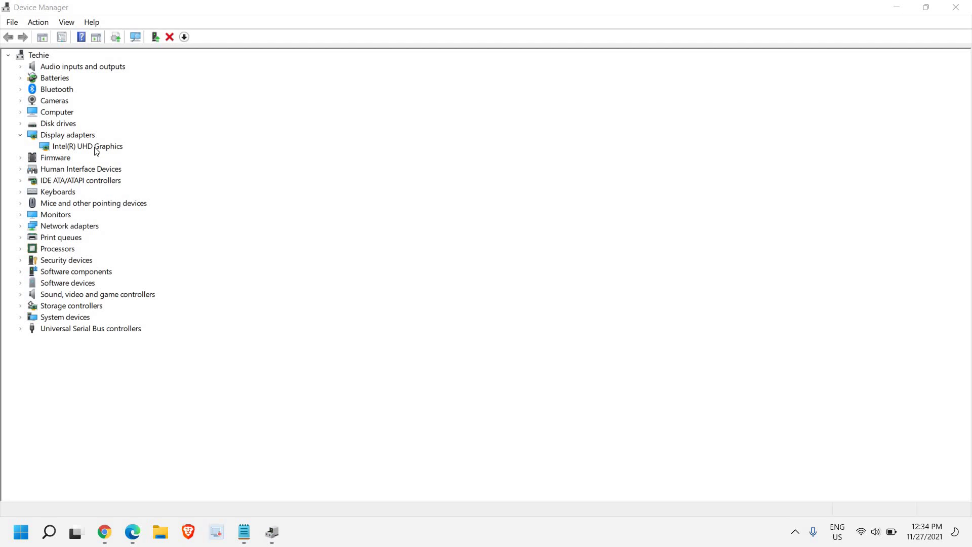
Step: Restart the Intel(R) UHD Graphics driver update and choose to browse this computer for drivers
click(96, 150)
right_click(96, 150)
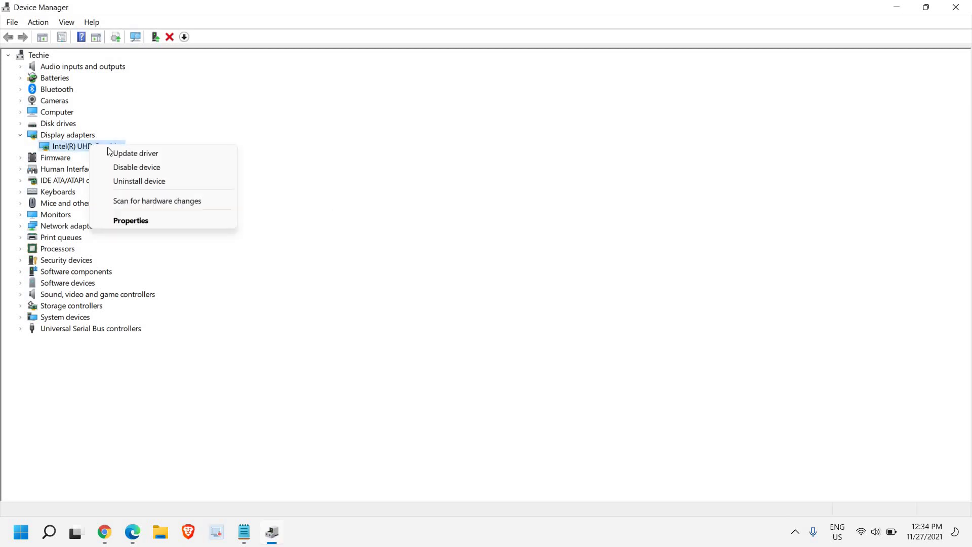
click(127, 153)
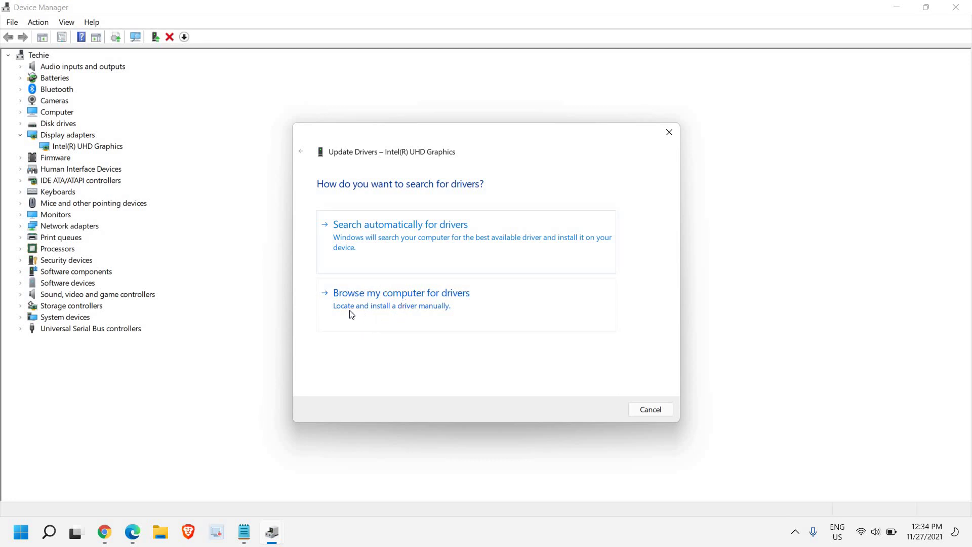
click(417, 304)
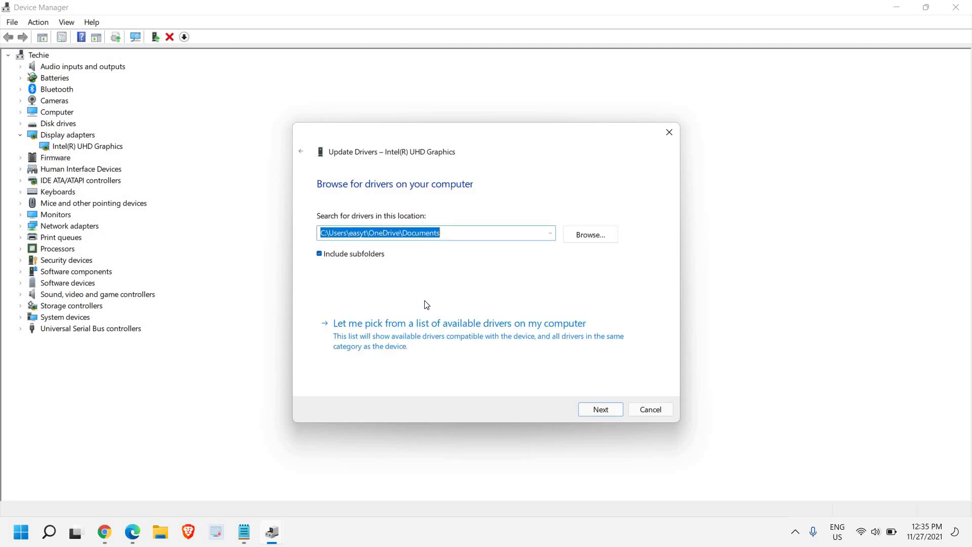
Step: Pick the Downloads folder in the Browse For Folder dialog and confirm it
click(591, 236)
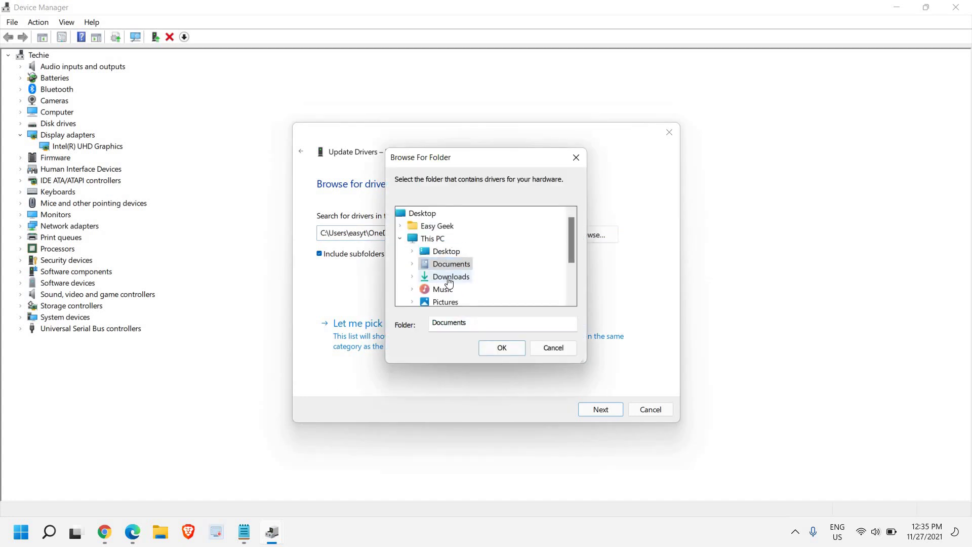
double_click(448, 277)
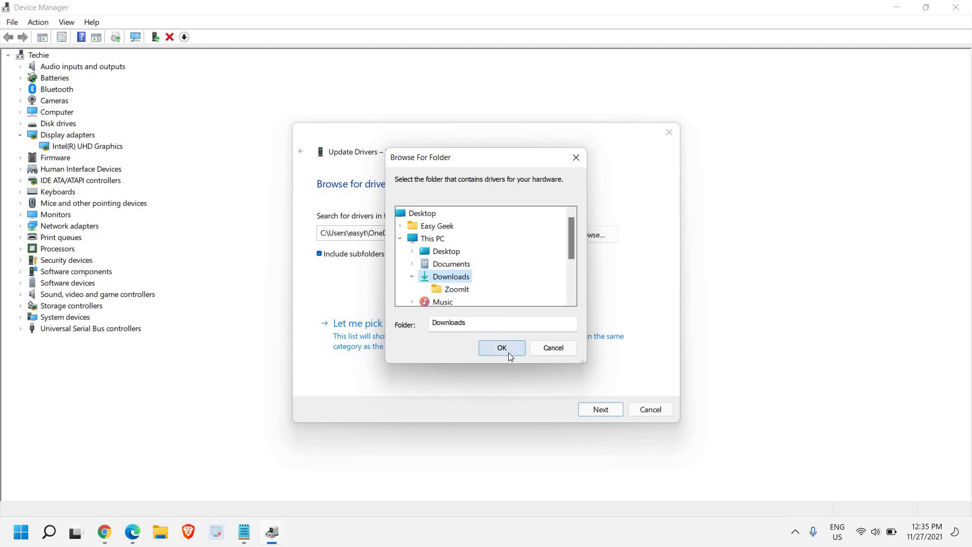
click(548, 353)
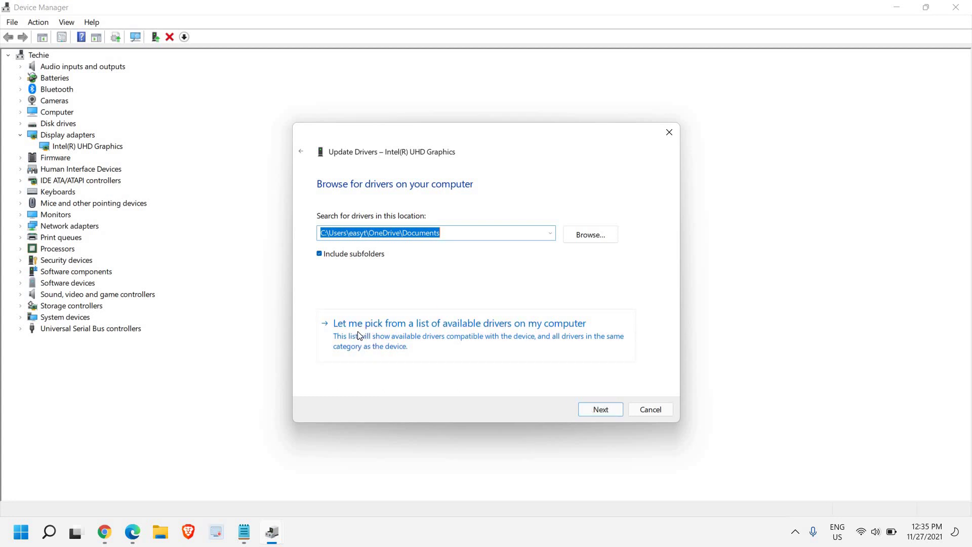
Step: Review the compatible Intel graphics drivers 27.20.100.9749 and 30.0.101.1003, then close the wizard
click(442, 340)
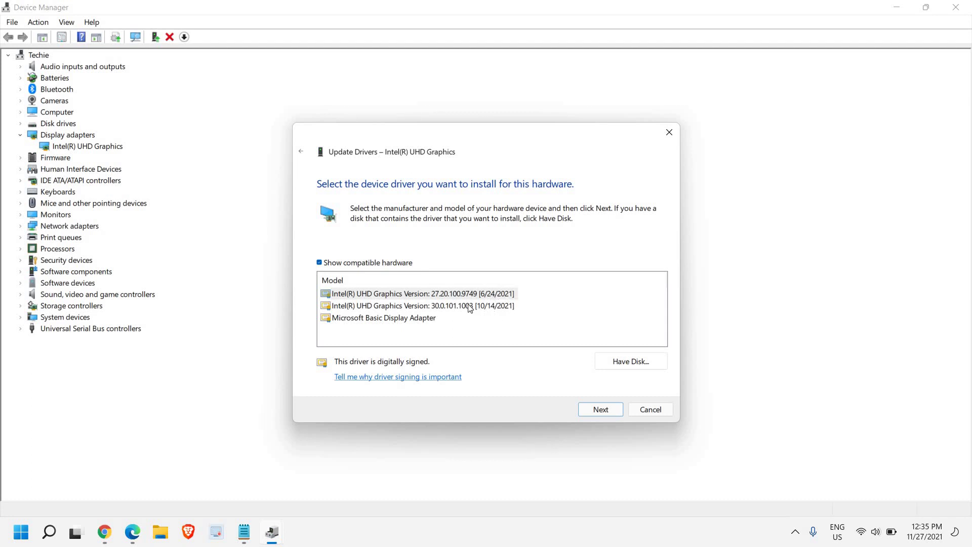
click(426, 296)
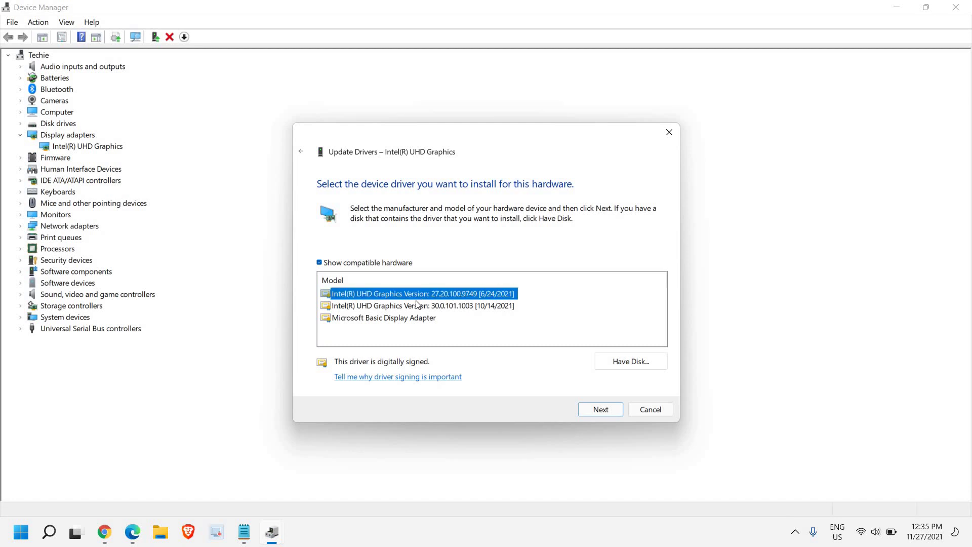
click(388, 306)
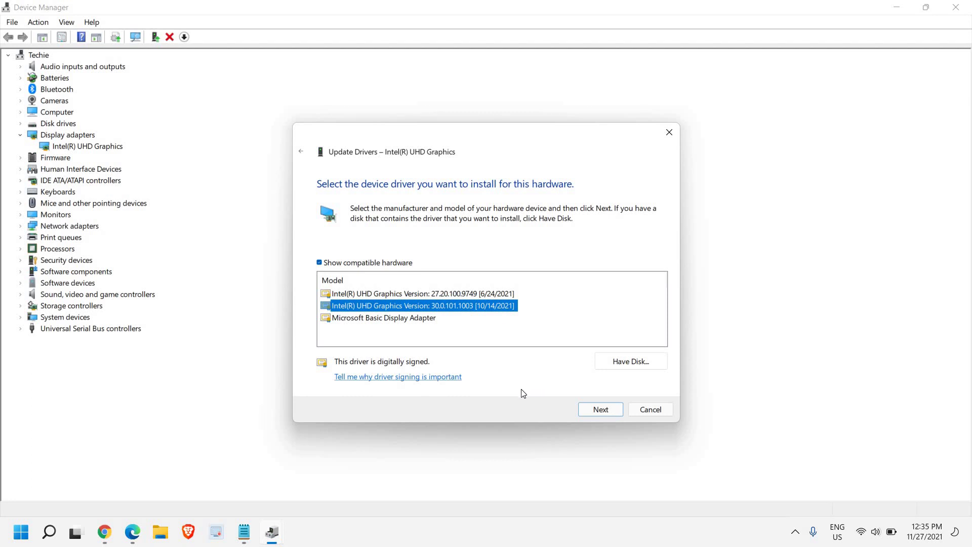
click(661, 412)
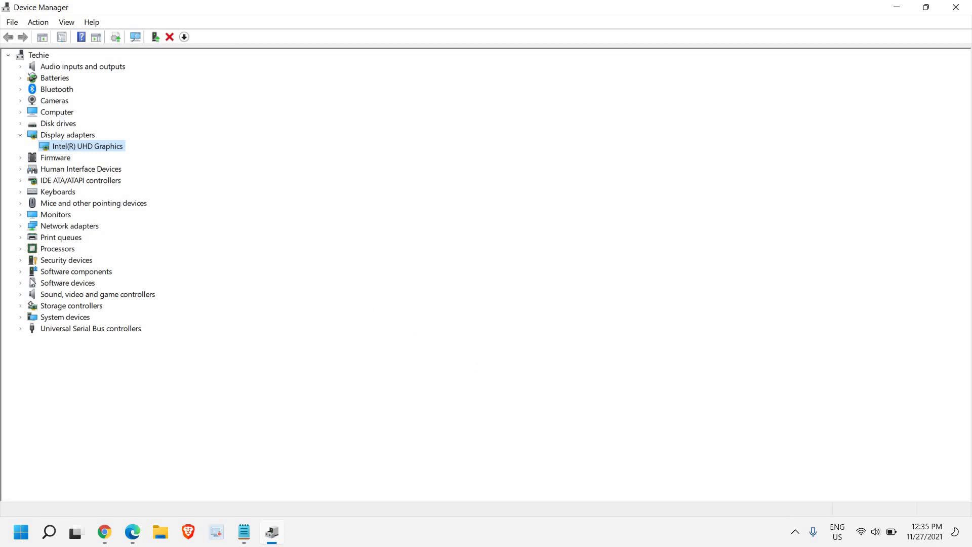
Step: Expand Sound, video and game controllers and update Realtek(R) Audio by browsing this computer for drivers
click(23, 294)
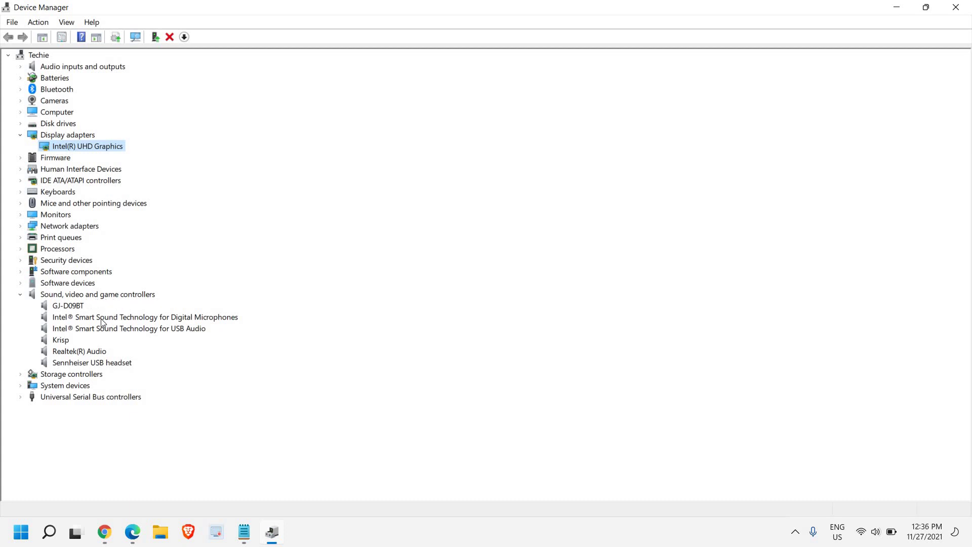
click(70, 354)
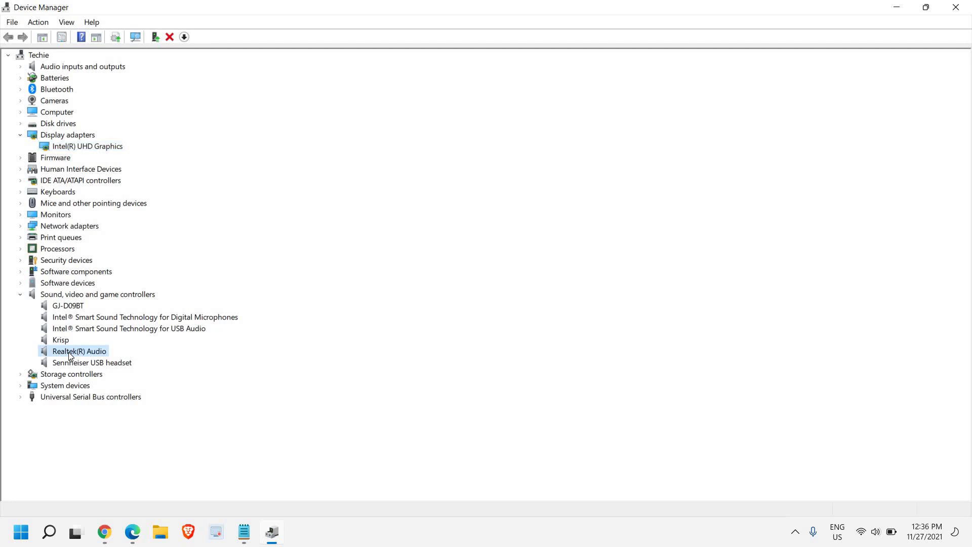
right_click(70, 354)
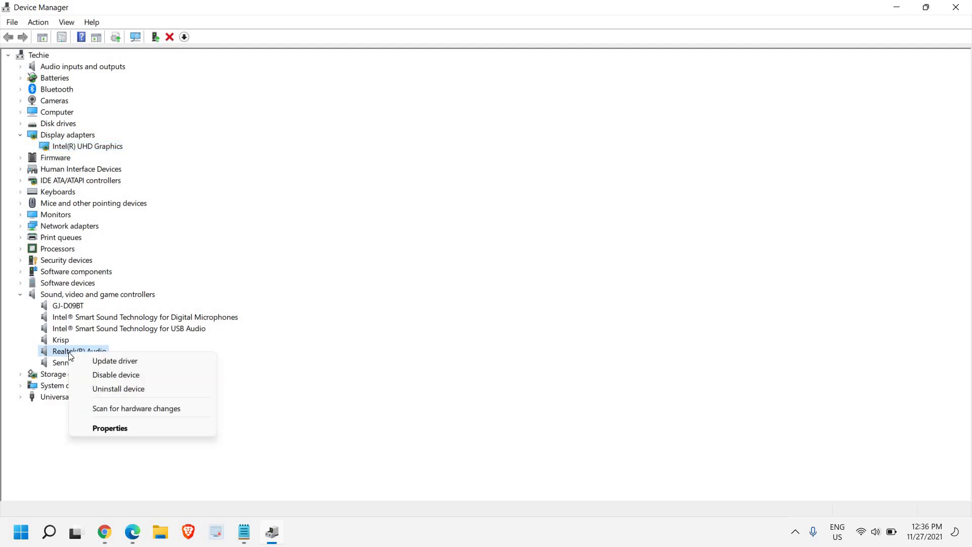
click(99, 360)
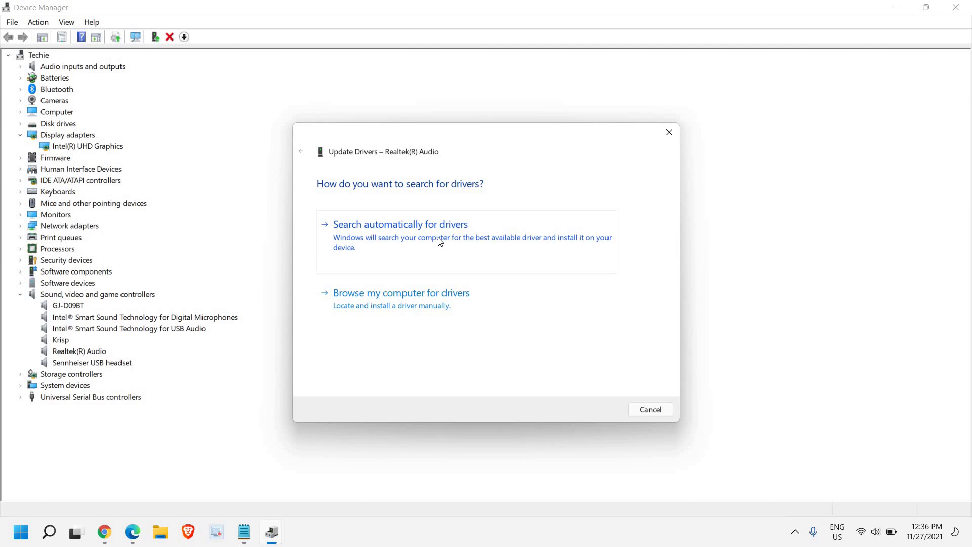
click(411, 306)
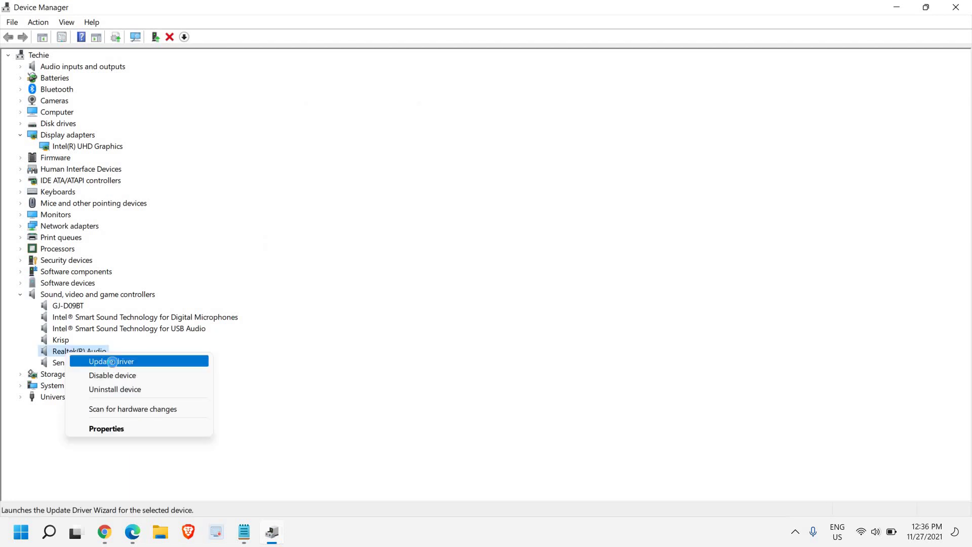
Step: Set the Realtek(R) Audio driver search location to Downloads, then cancel the update wizard
click(114, 360)
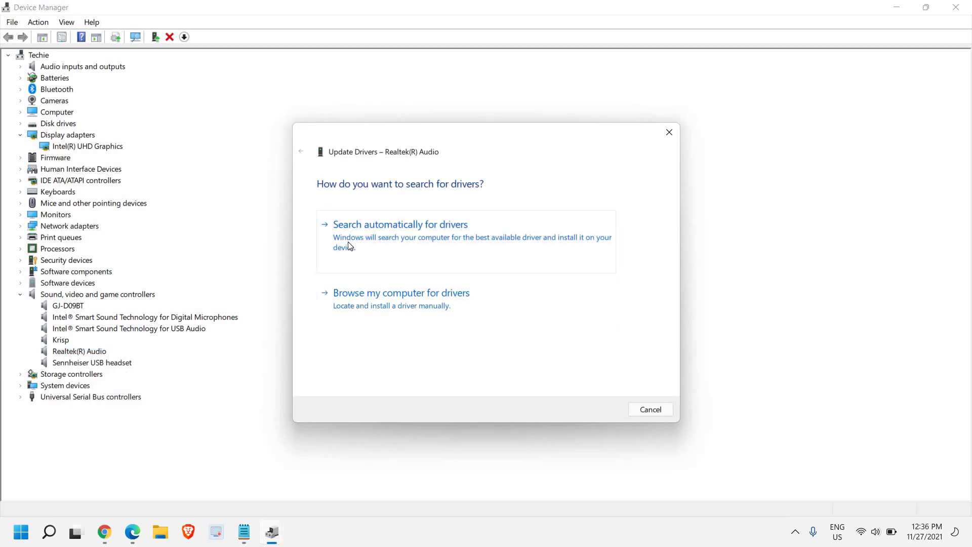
click(378, 305)
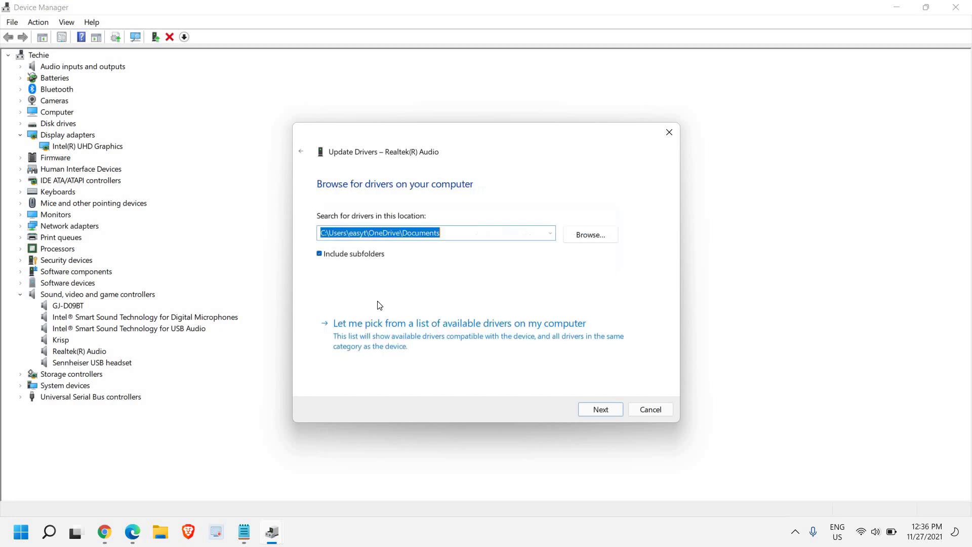
click(590, 234)
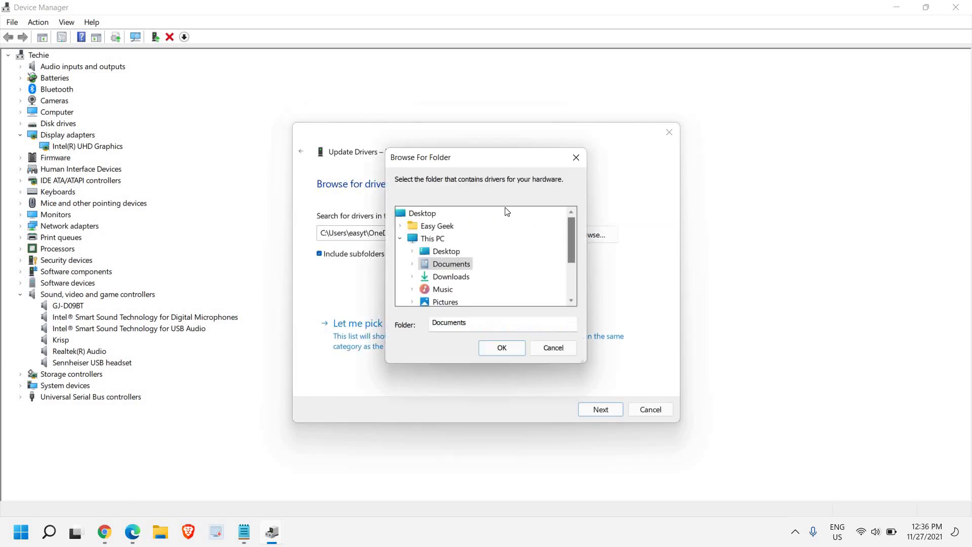
click(446, 282)
click(500, 348)
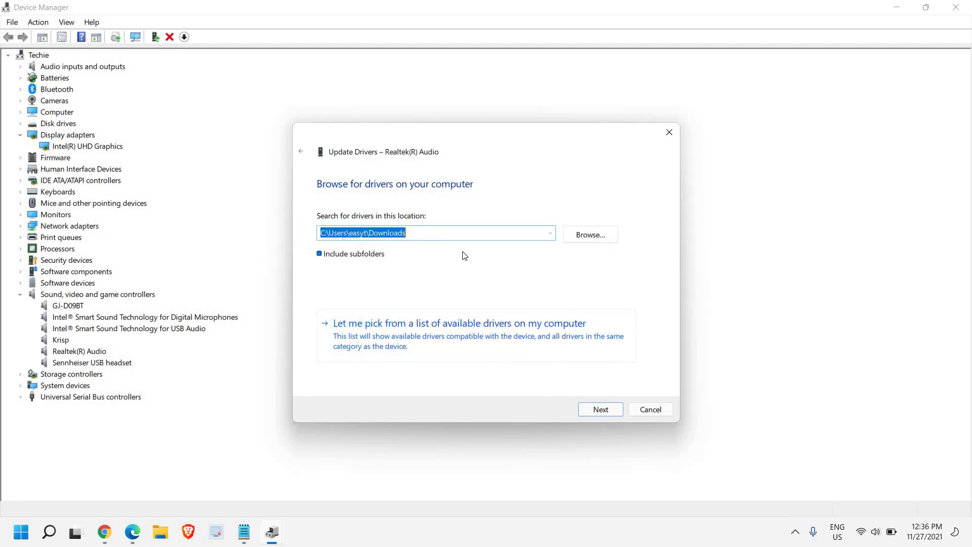
click(648, 412)
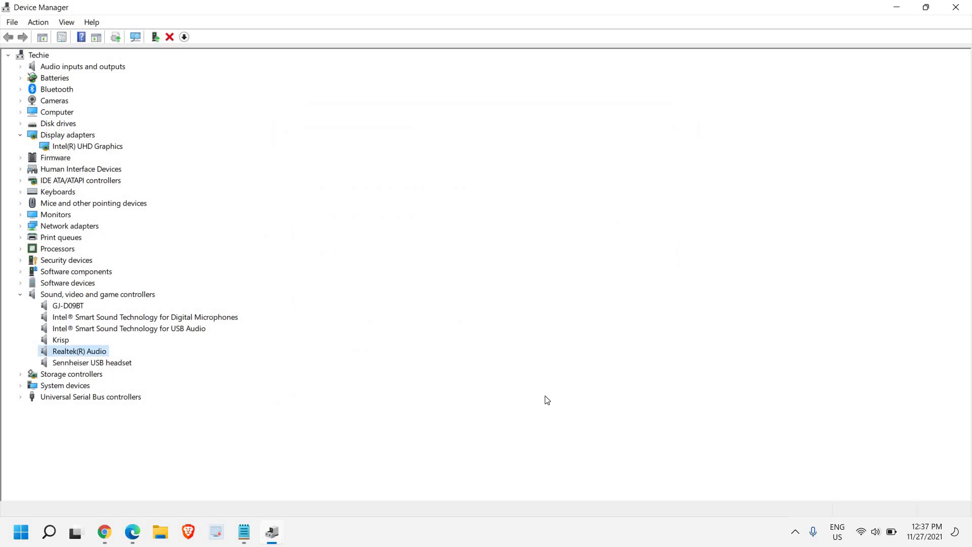